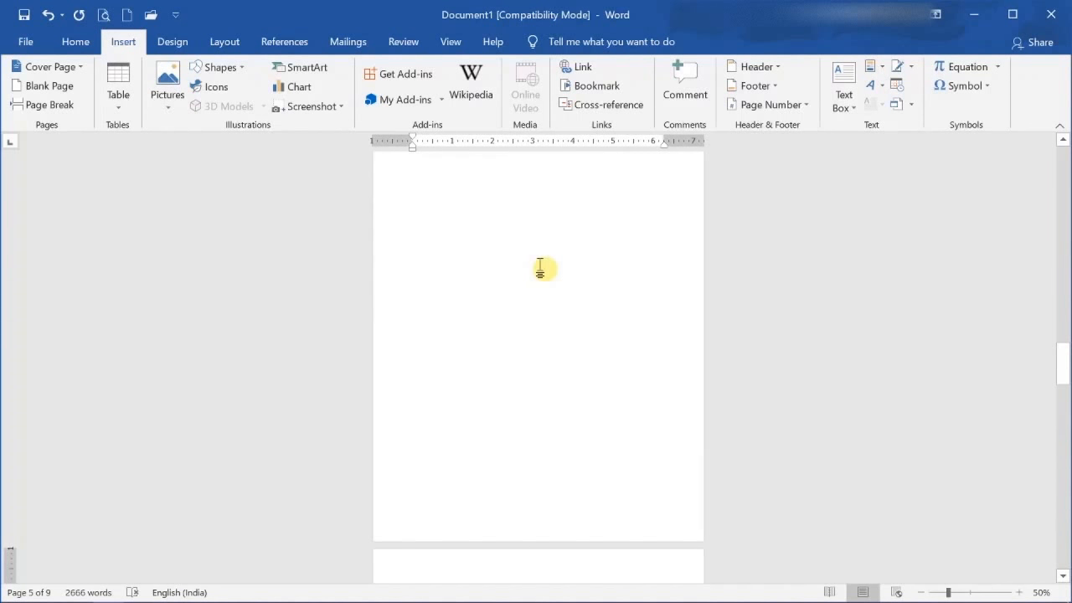
Look through the whole document for blank pages between the text pages
scroll(541, 268, down, 10)
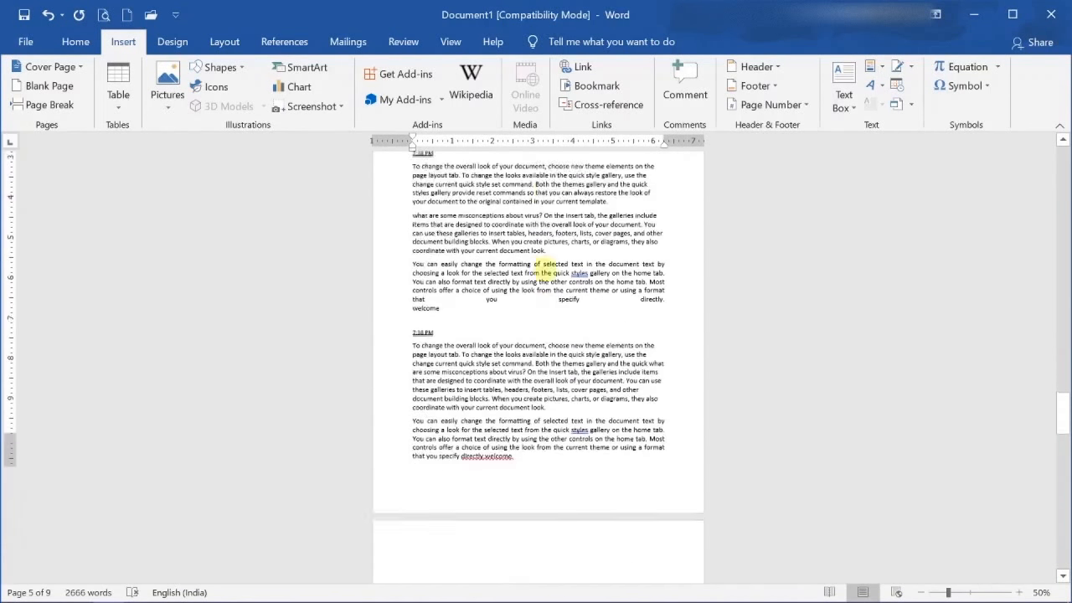
scroll(545, 266, down, 6)
scroll(544, 268, up, 3)
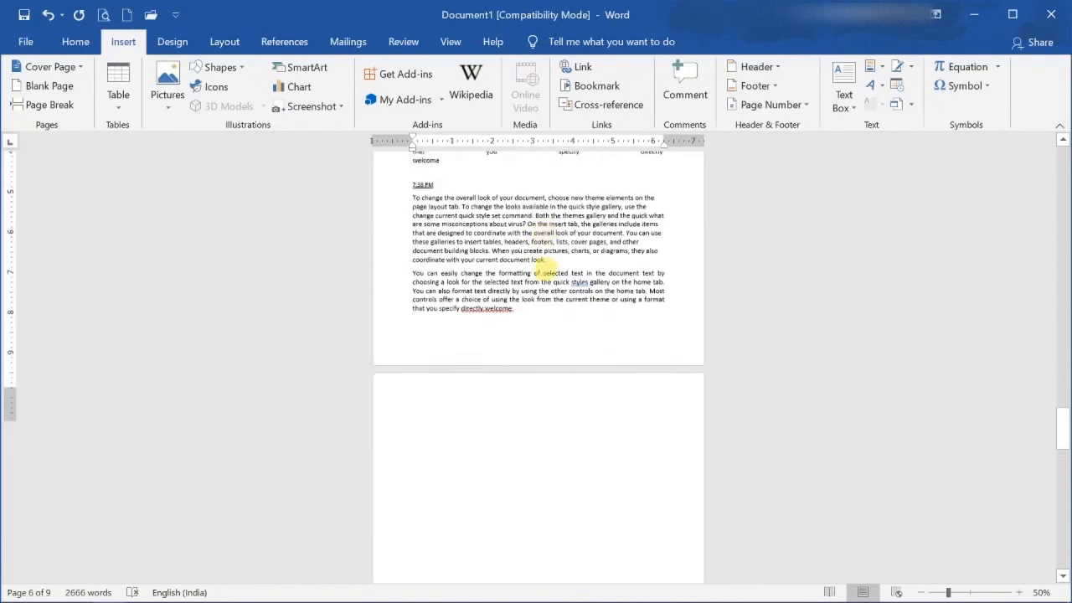
scroll(544, 268, up, 10)
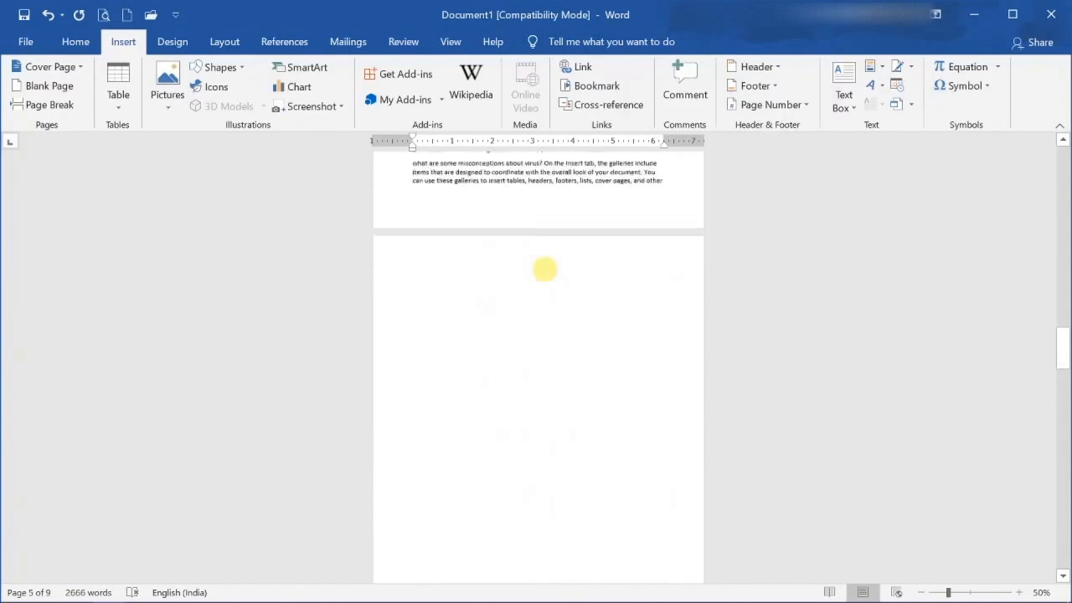
scroll(545, 268, up, 5)
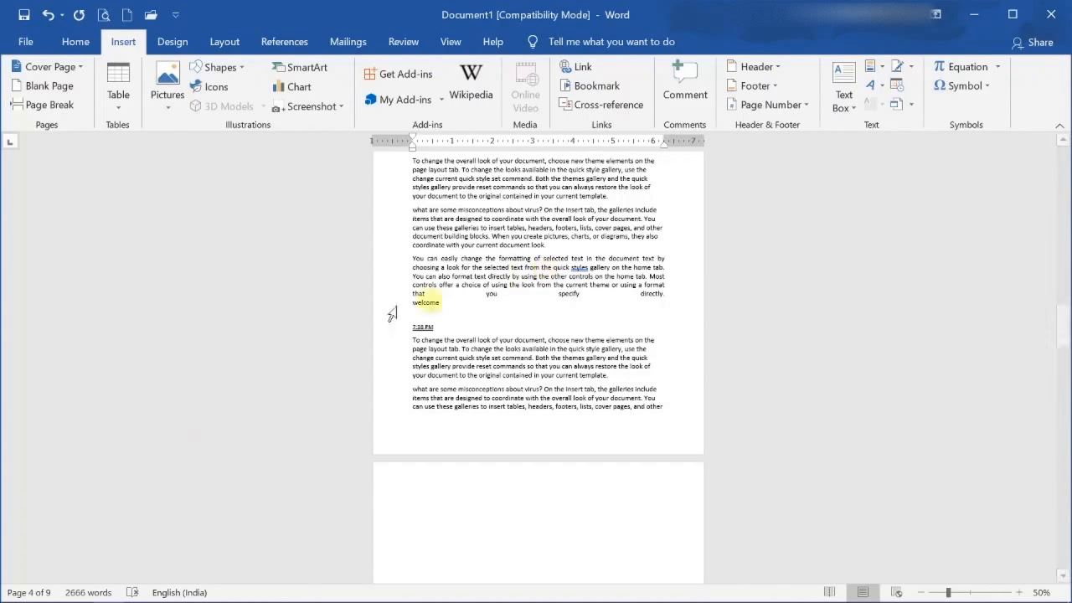
scroll(514, 243, up, 20)
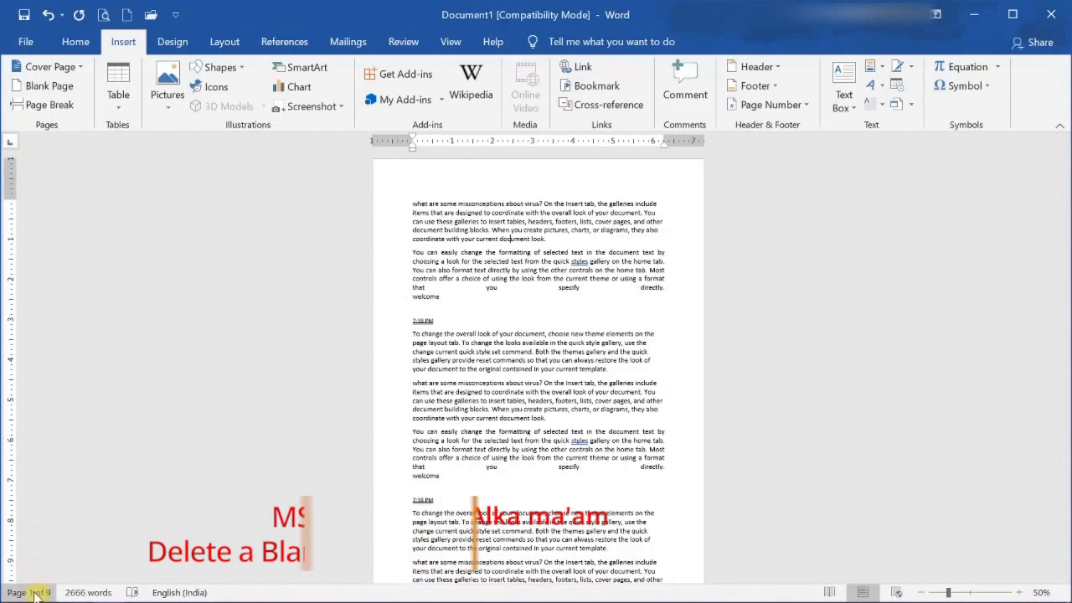
scroll(471, 299, down, 5)
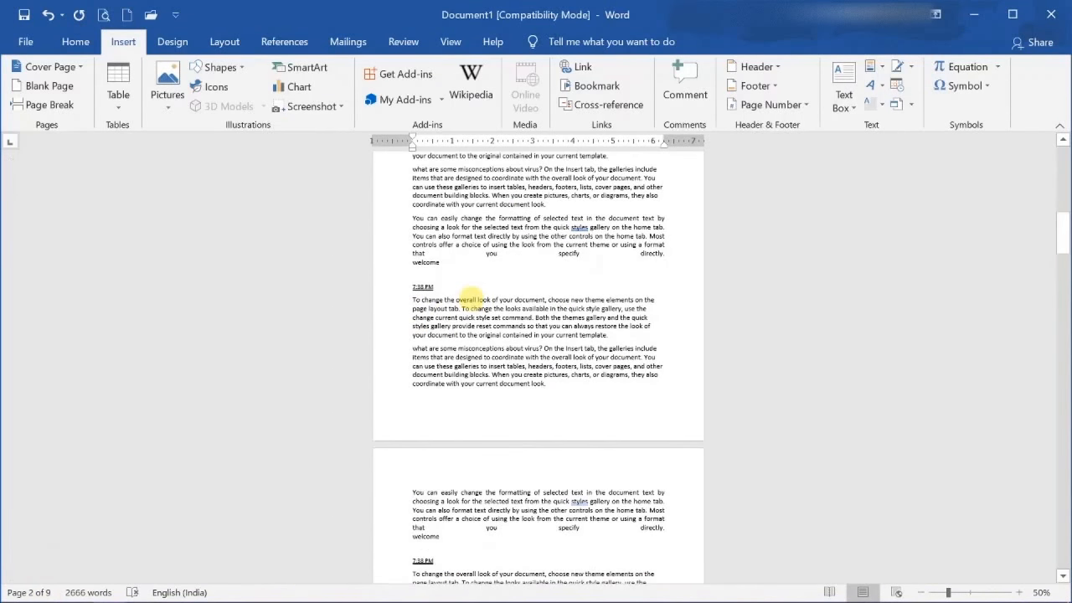
scroll(471, 299, down, 10)
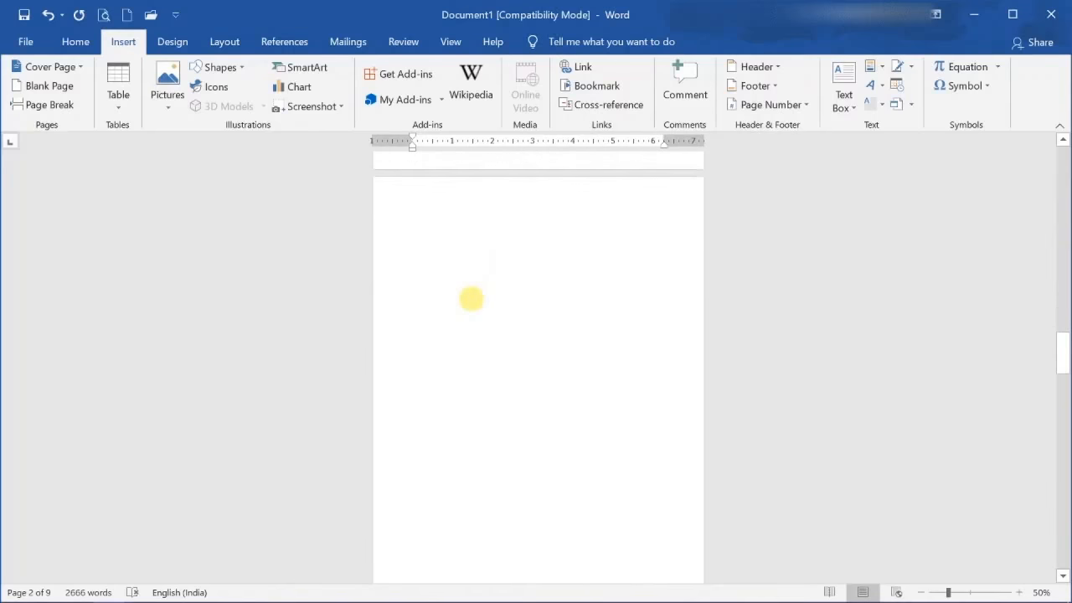
scroll(471, 299, down, 5)
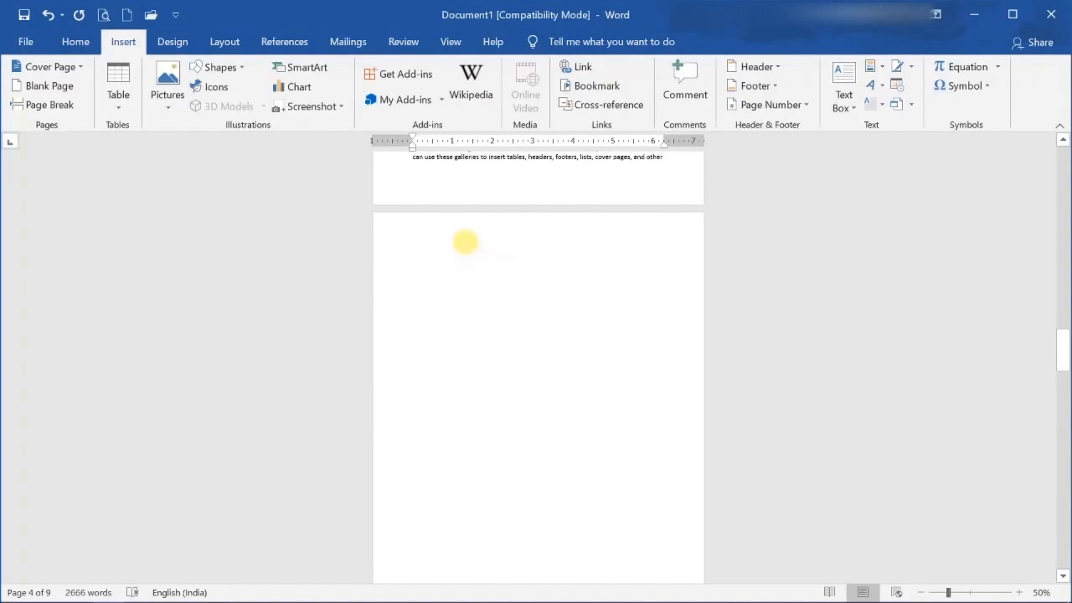
Delete the blank content at the start of the empty page 5 and undo the deletion
click(465, 242)
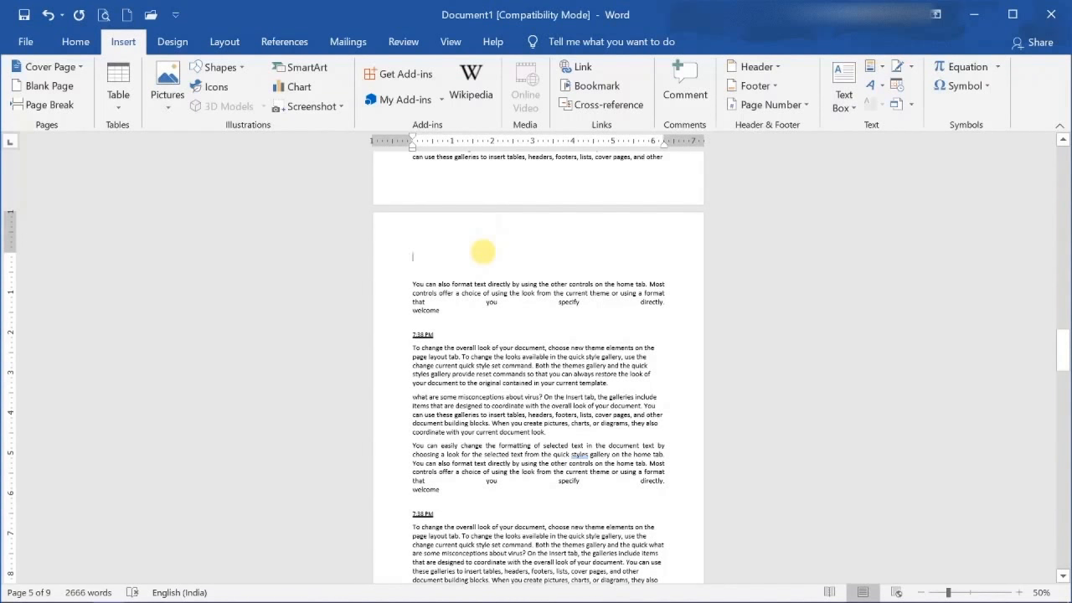
key(ctrl+z)
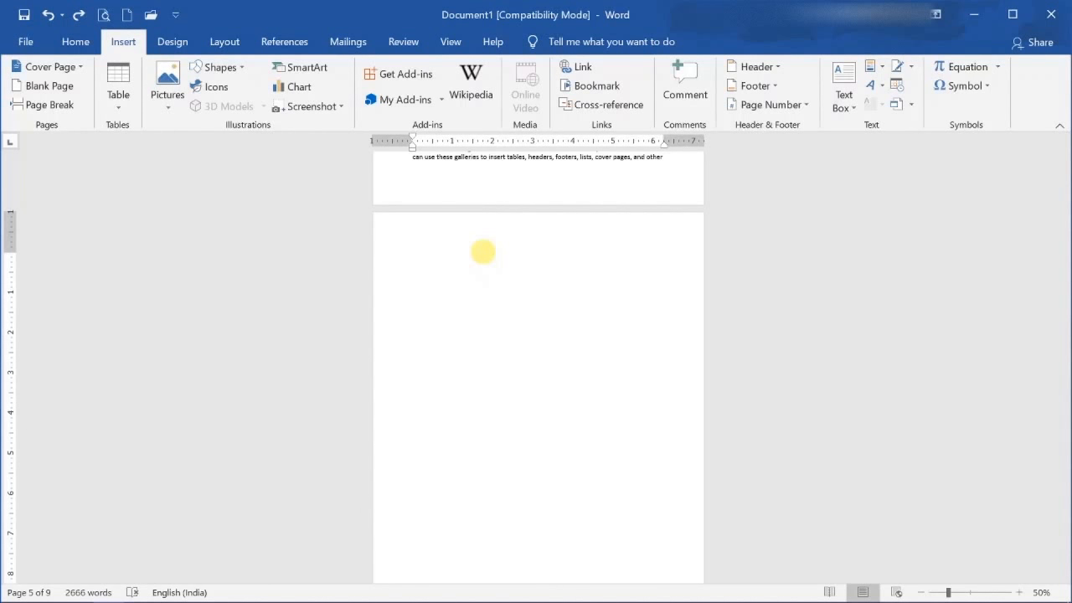
Show the paragraph marks and other hidden formatting symbols in the document
click(67, 46)
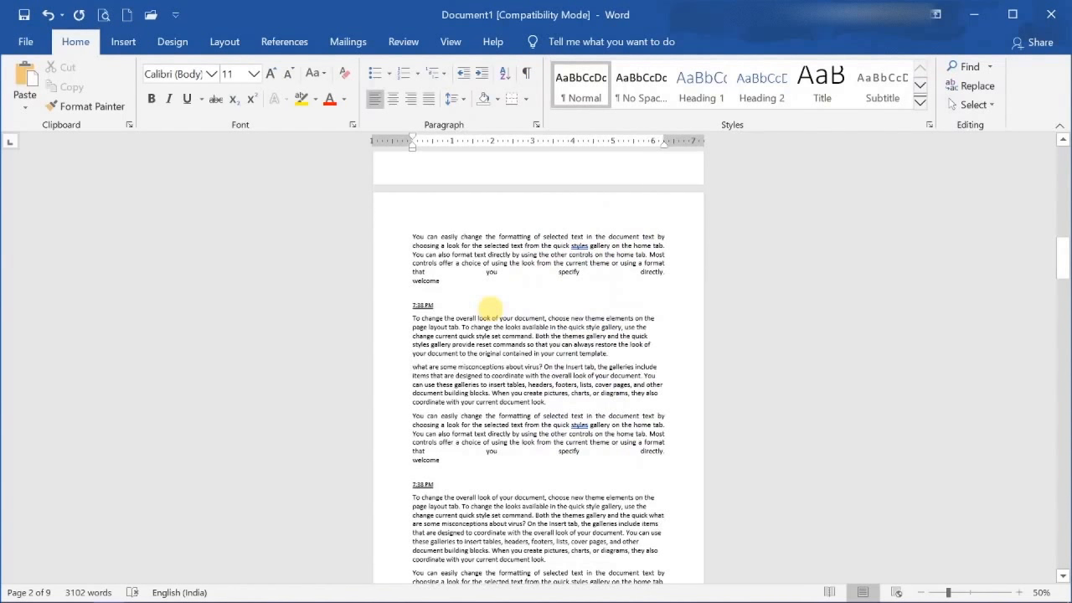
scroll(491, 308, down, 6)
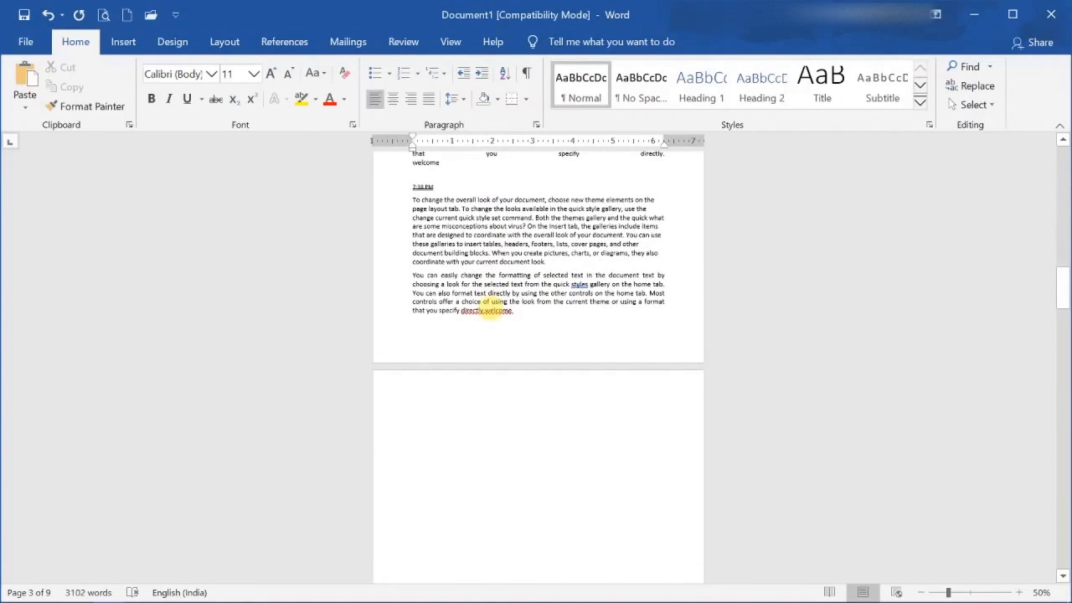
click(527, 75)
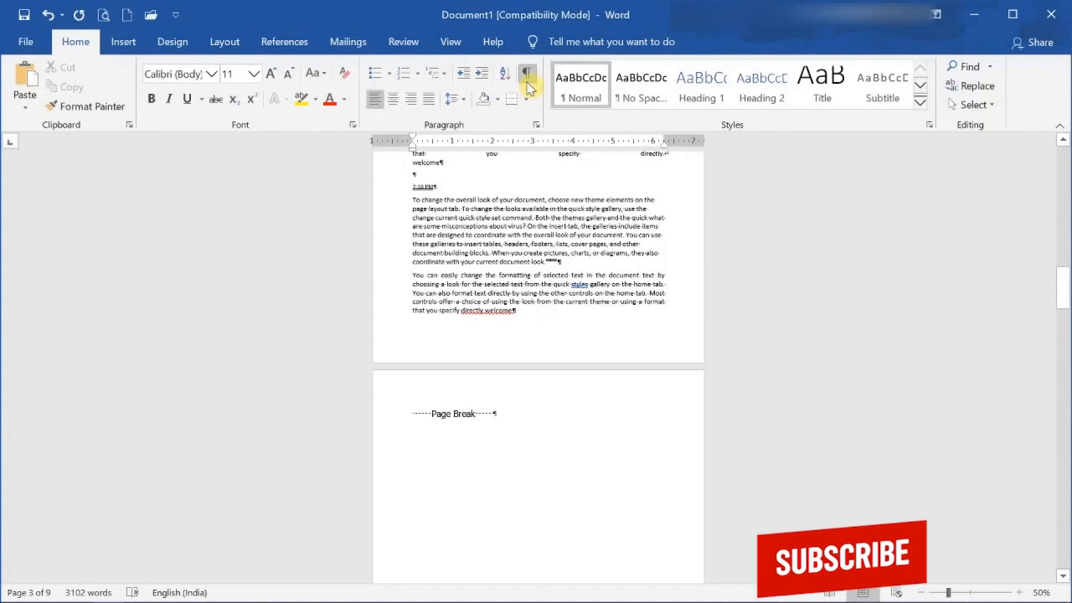
Delete the page break on the blank page 4 and undo the deletion
scroll(536, 205, up, 5)
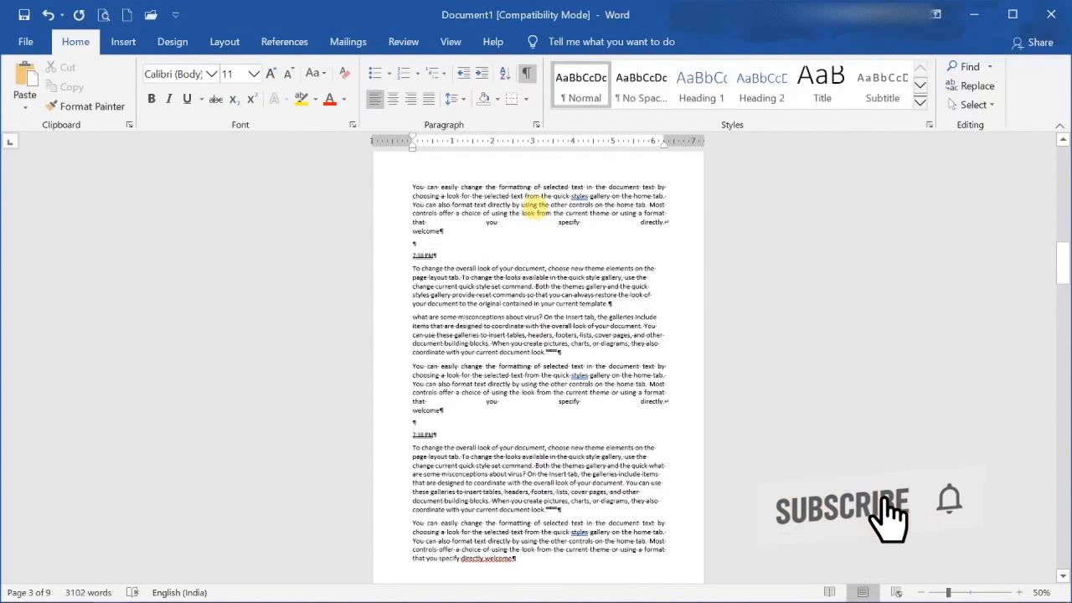
scroll(536, 361, down, 5)
scroll(537, 204, down, 1)
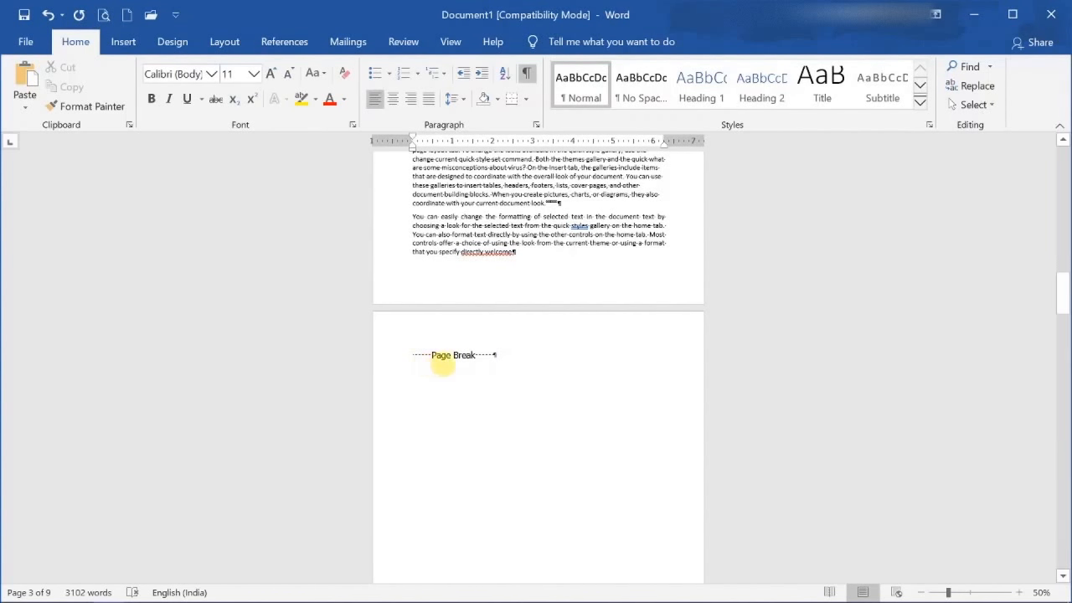
double_click(443, 360)
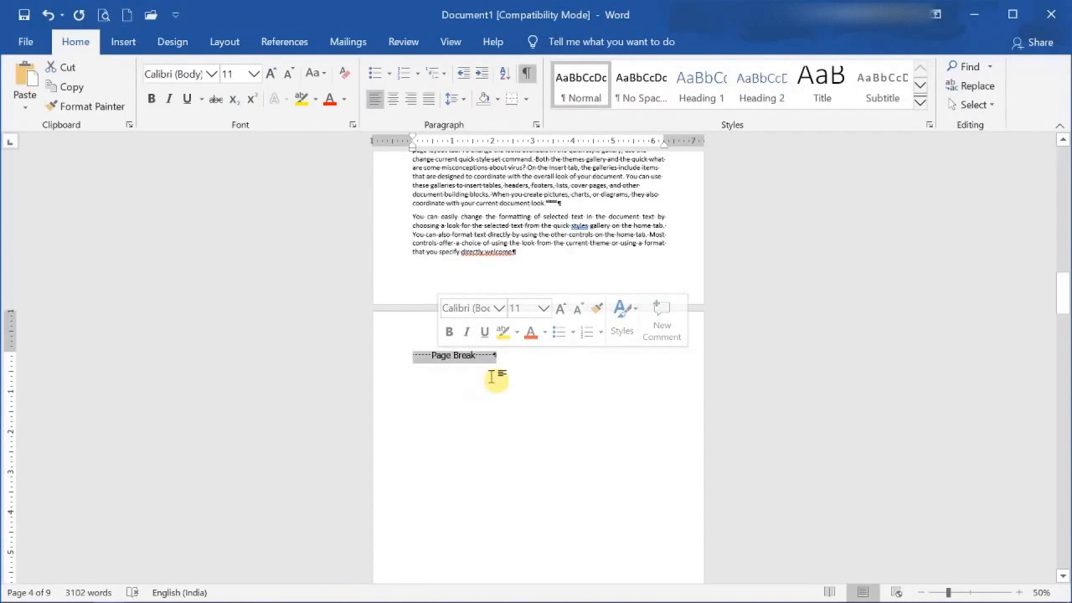
key(Delete)
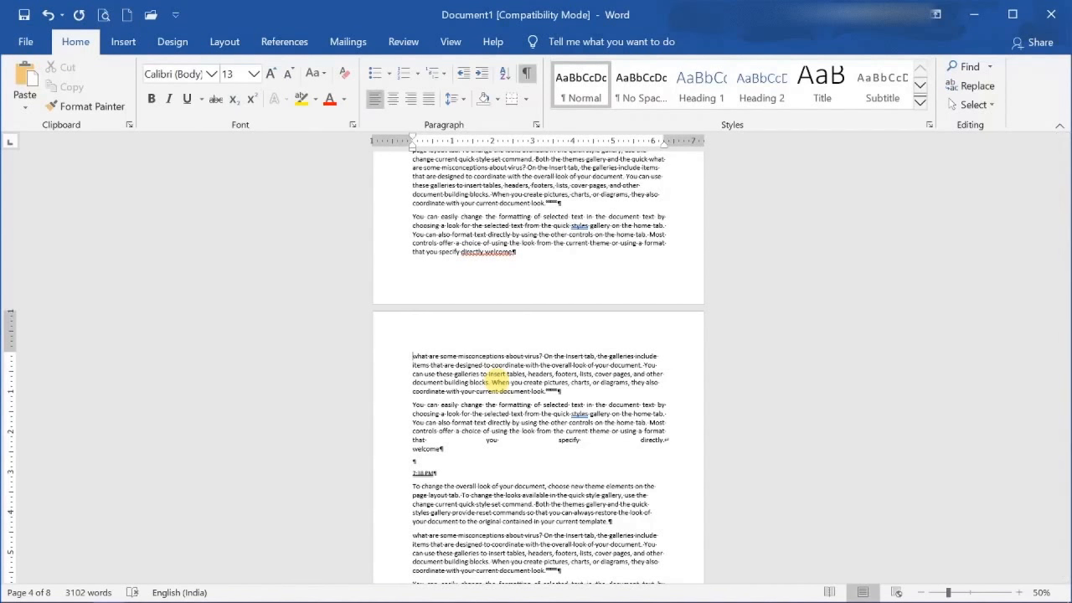
key(ctrl+z)
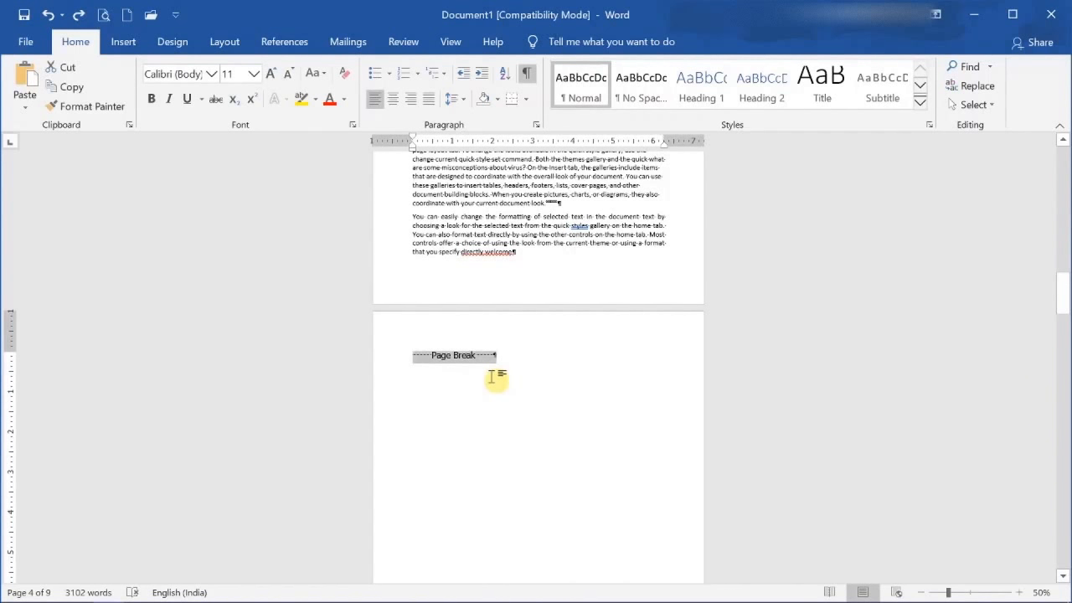
key(ctrl+v)
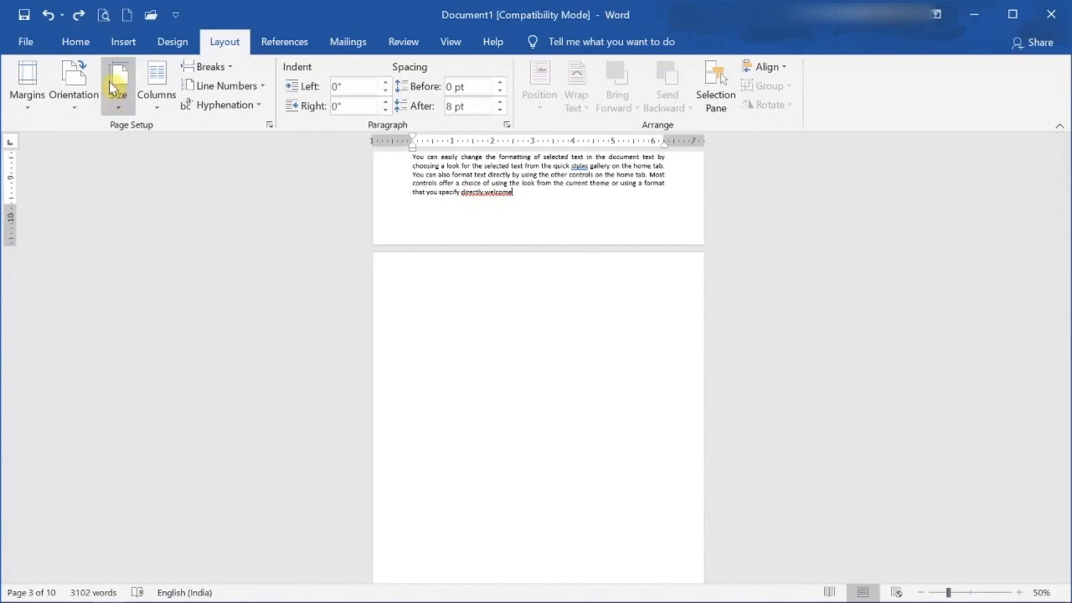
click(79, 42)
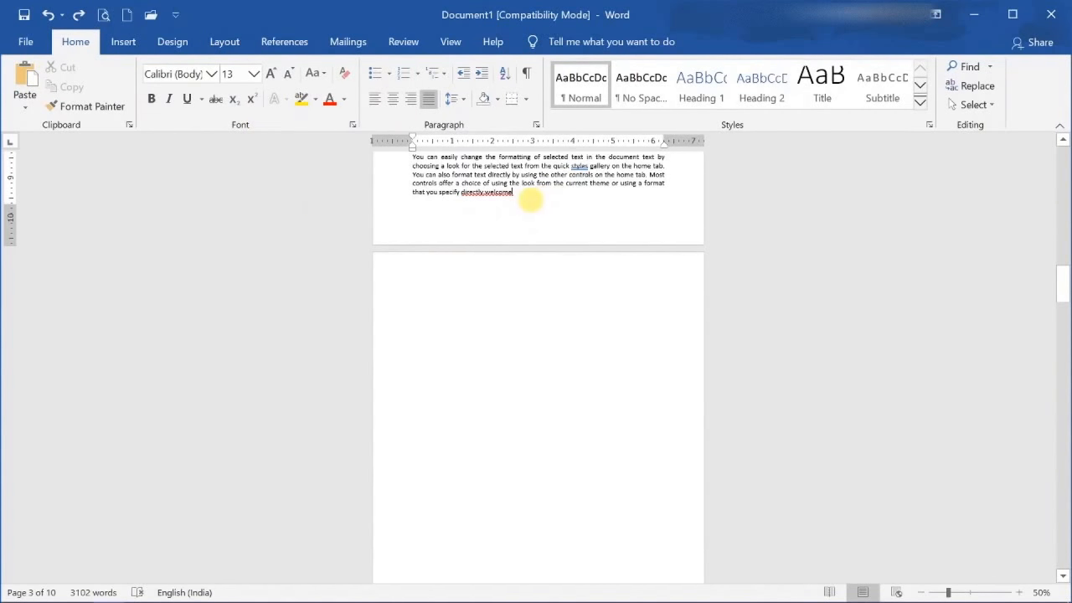
Set a custom bottom margin of 0.8" for the whole document and undo the margin change
click(224, 42)
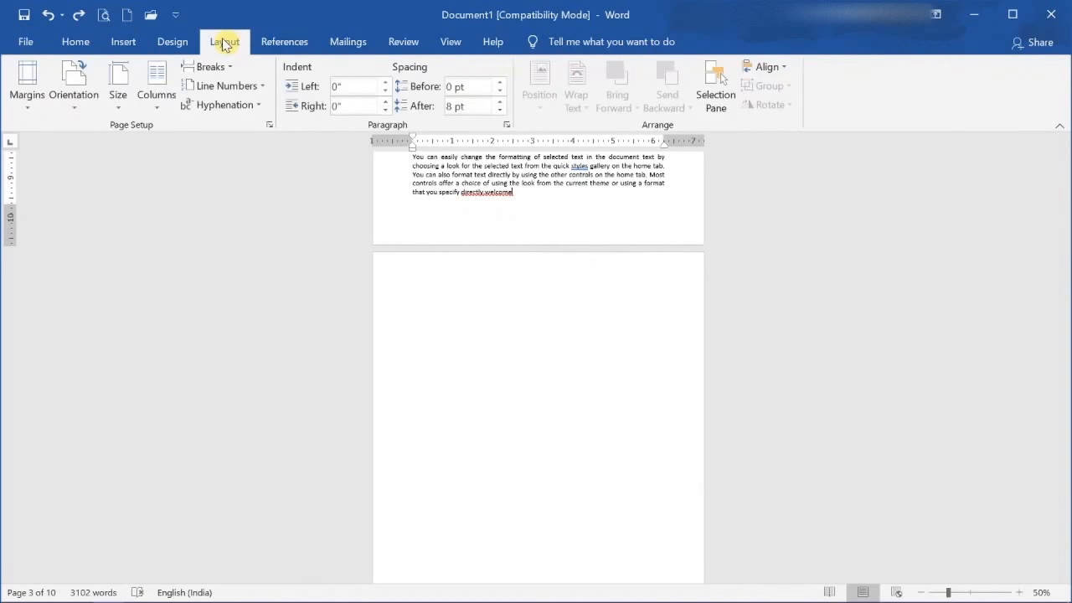
click(30, 104)
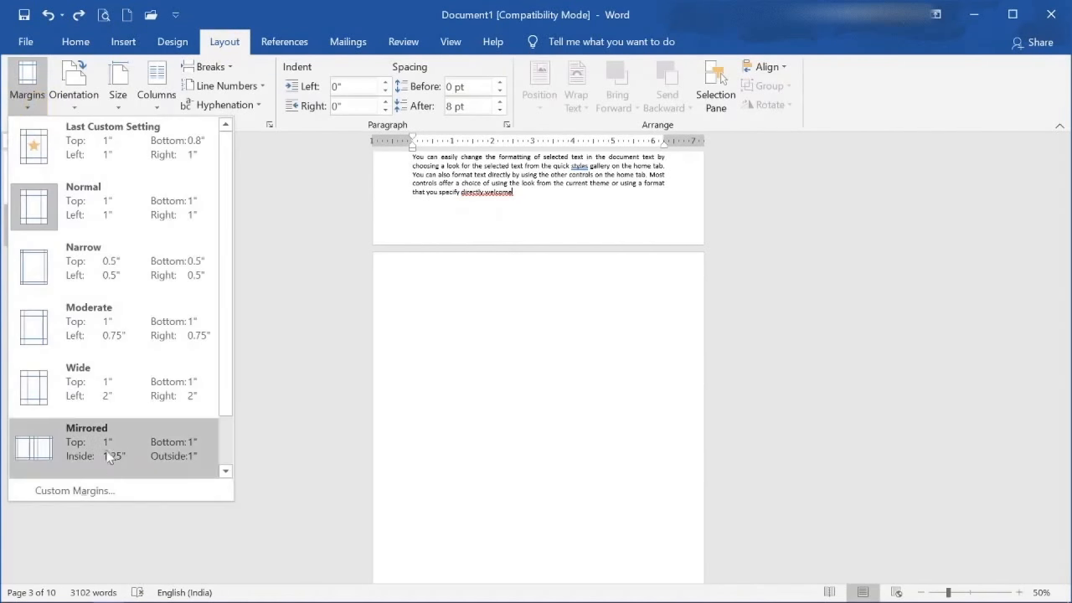
click(114, 488)
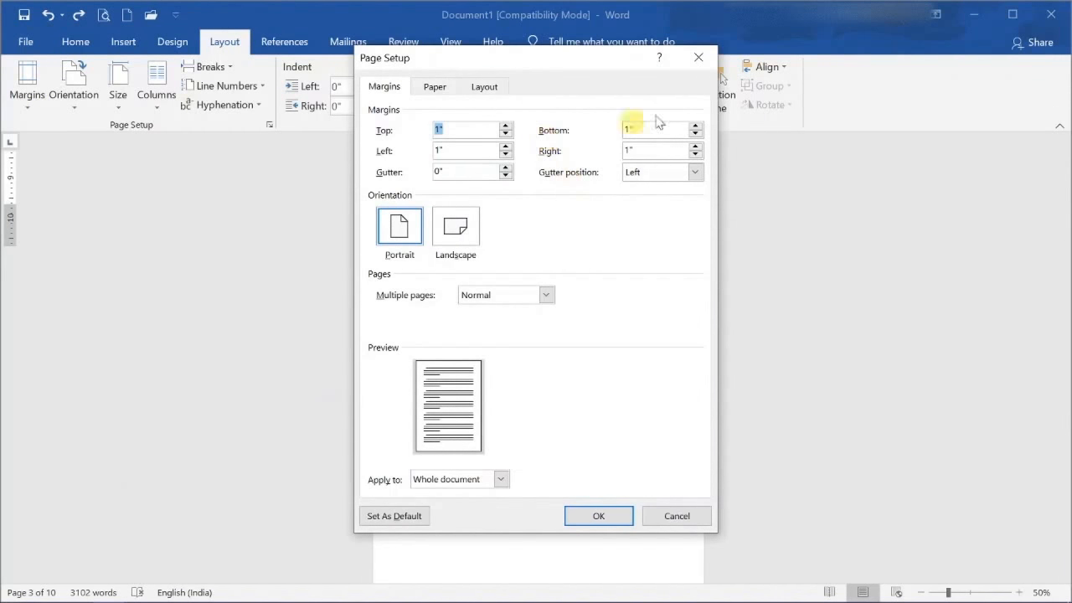
click(696, 127)
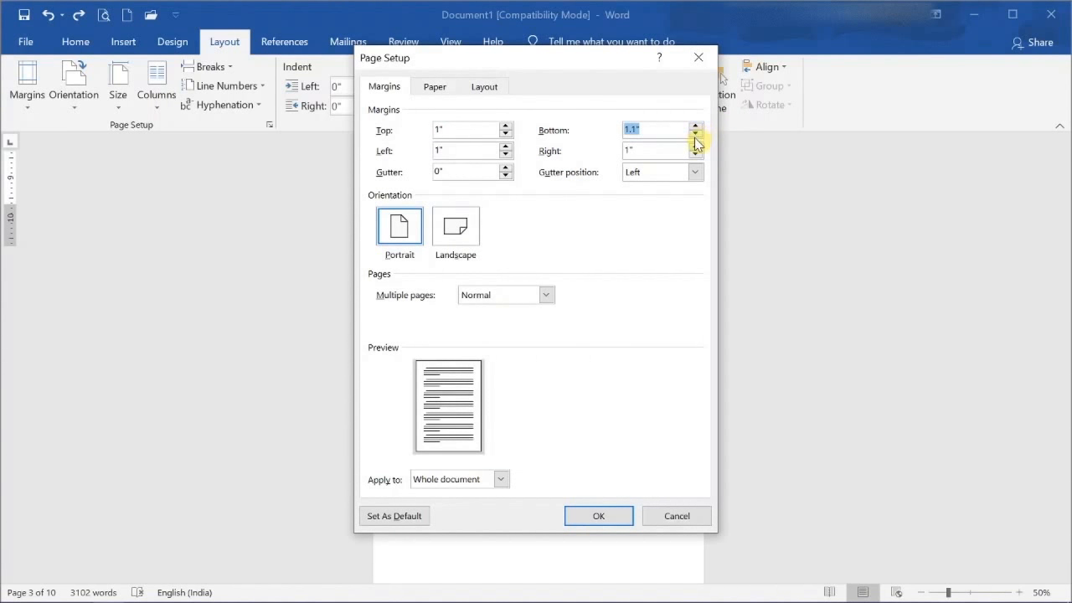
click(696, 134)
click(696, 134)
click(696, 134)
click(598, 516)
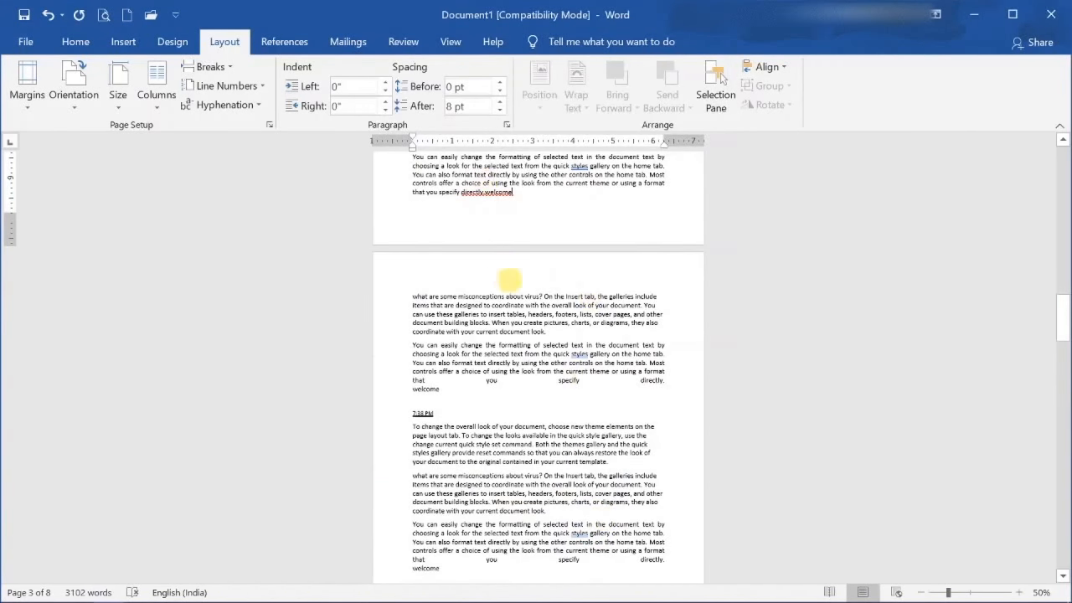
key(ctrl+Return)
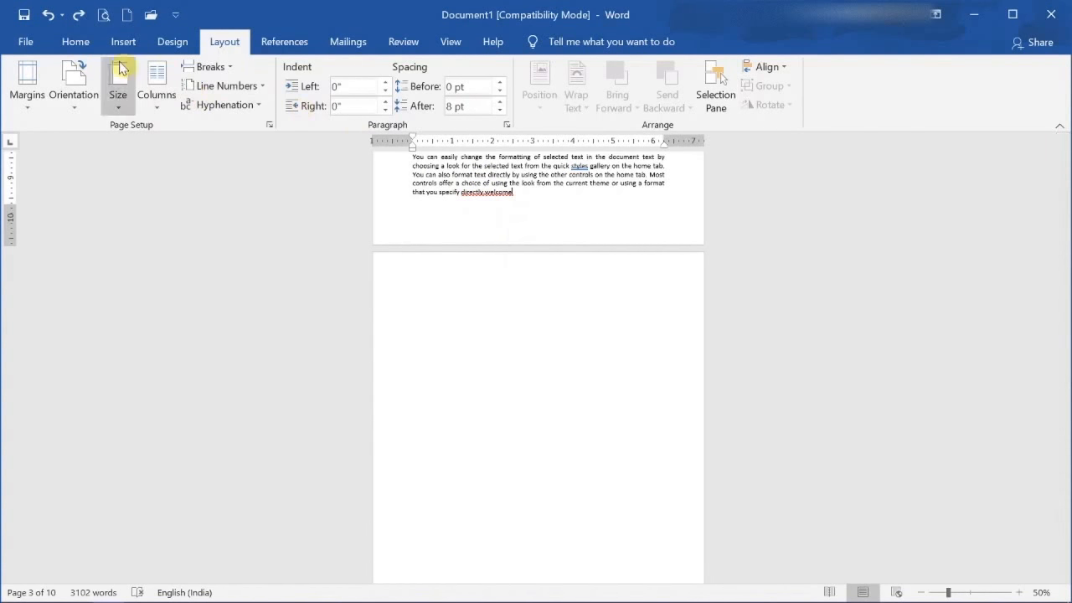
Set the spacing after the last paragraph on page 3 to 0 pt and undo the spacing change
click(77, 43)
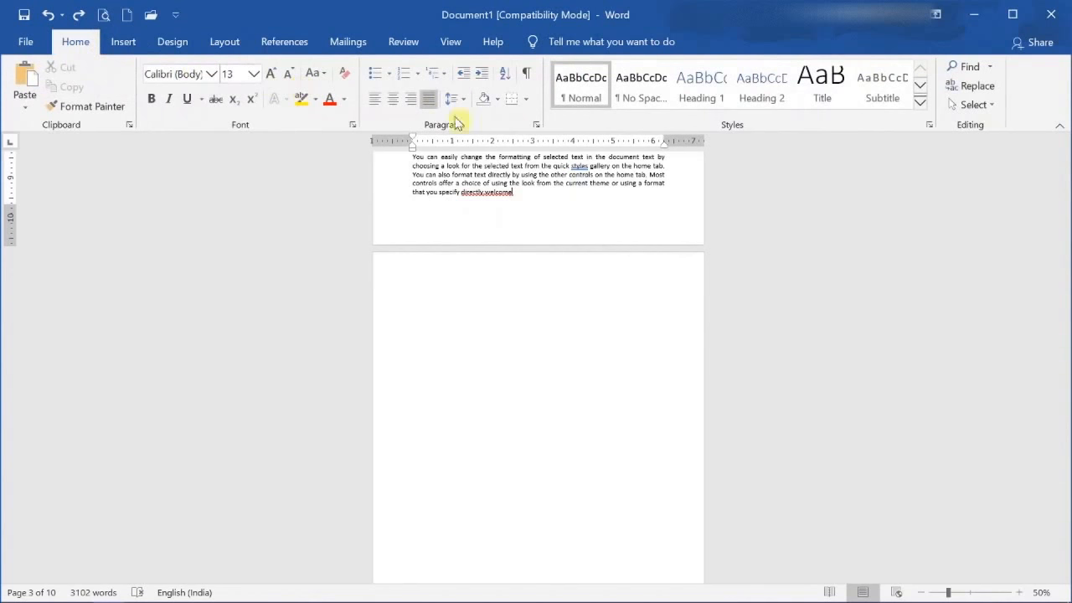
click(537, 128)
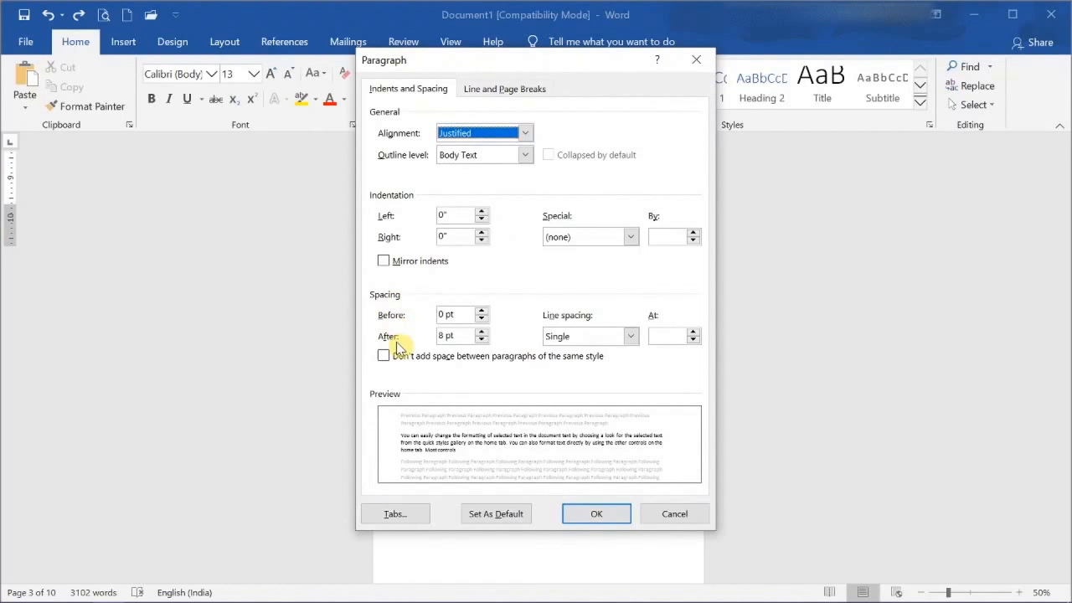
click(482, 340)
click(481, 340)
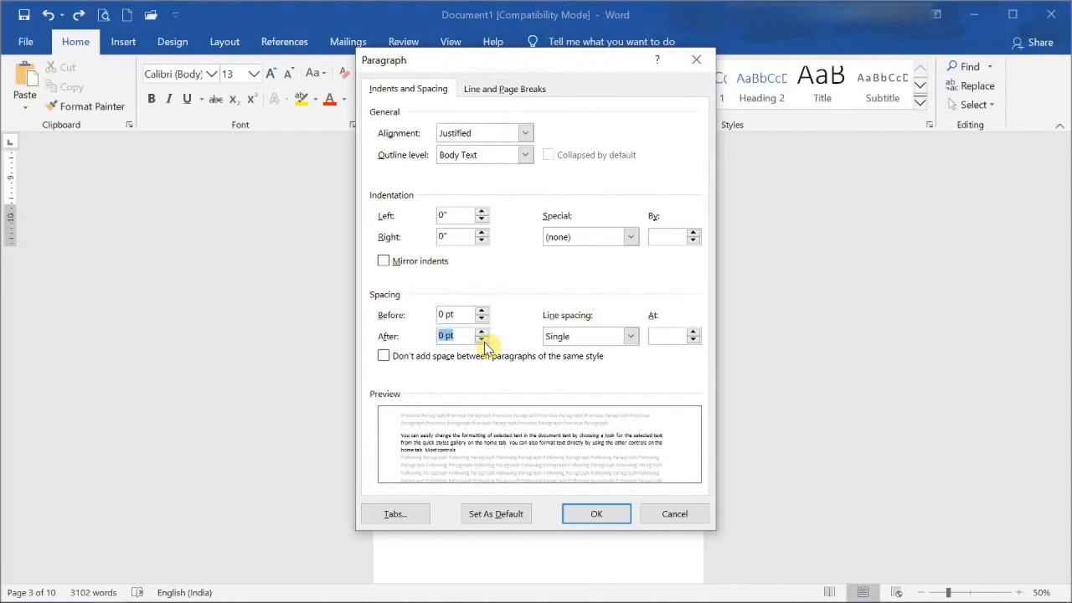
click(608, 511)
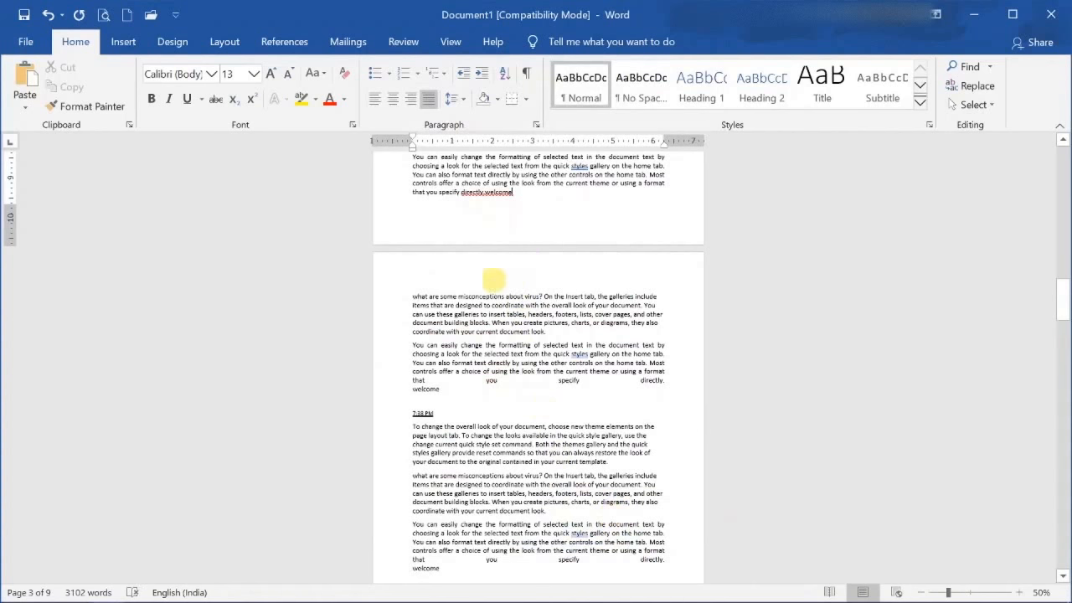
key(ctrl+z)
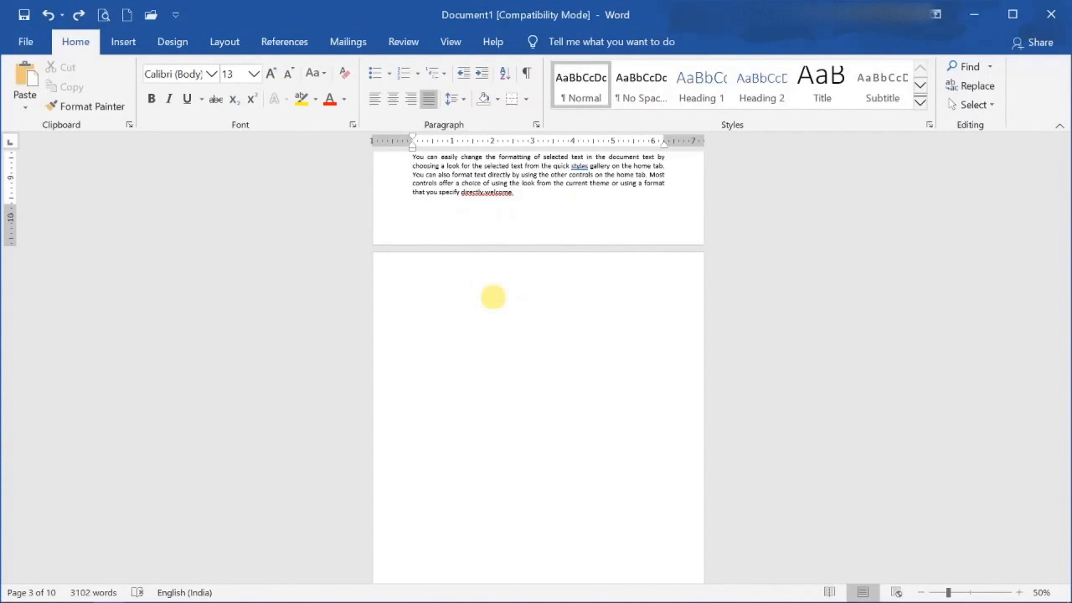
Select the entire content of page 3 with Go To, using \page as the page reference, and close the dialog
scroll(494, 297, up, 3)
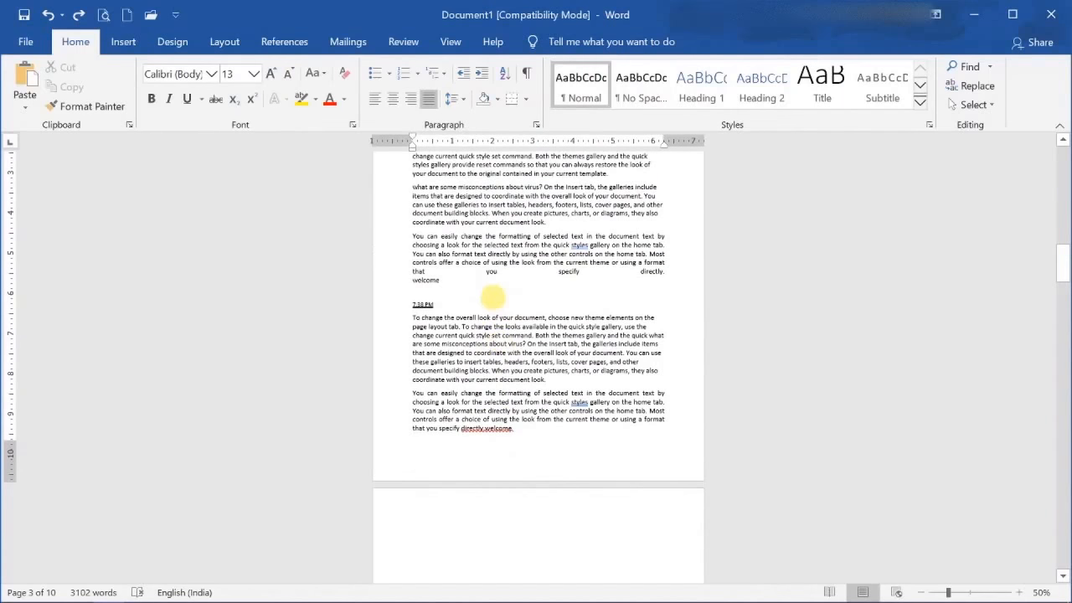
scroll(502, 469, up, 6)
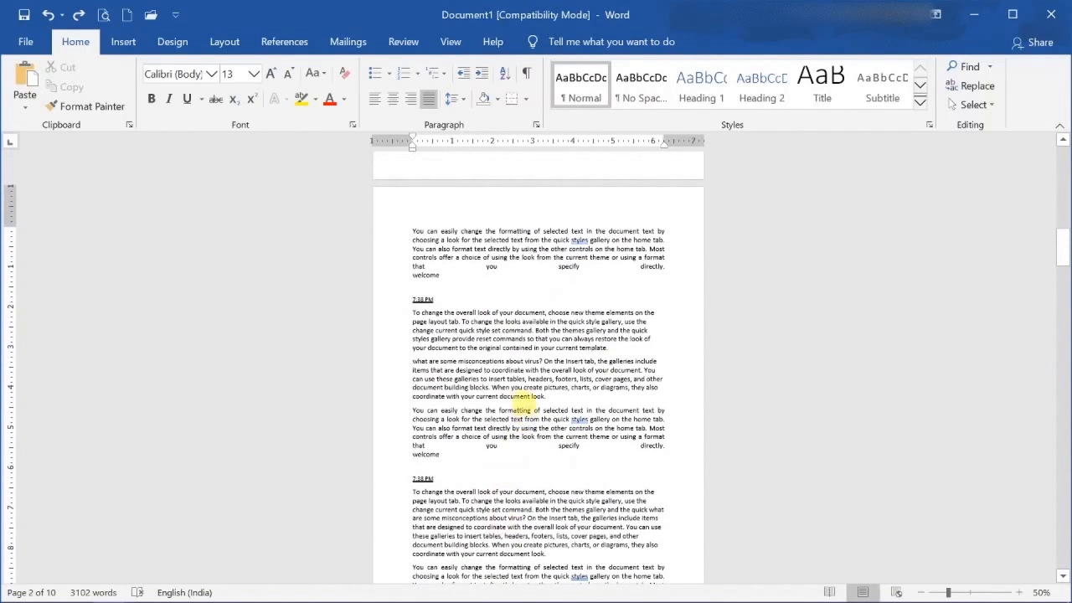
click(521, 400)
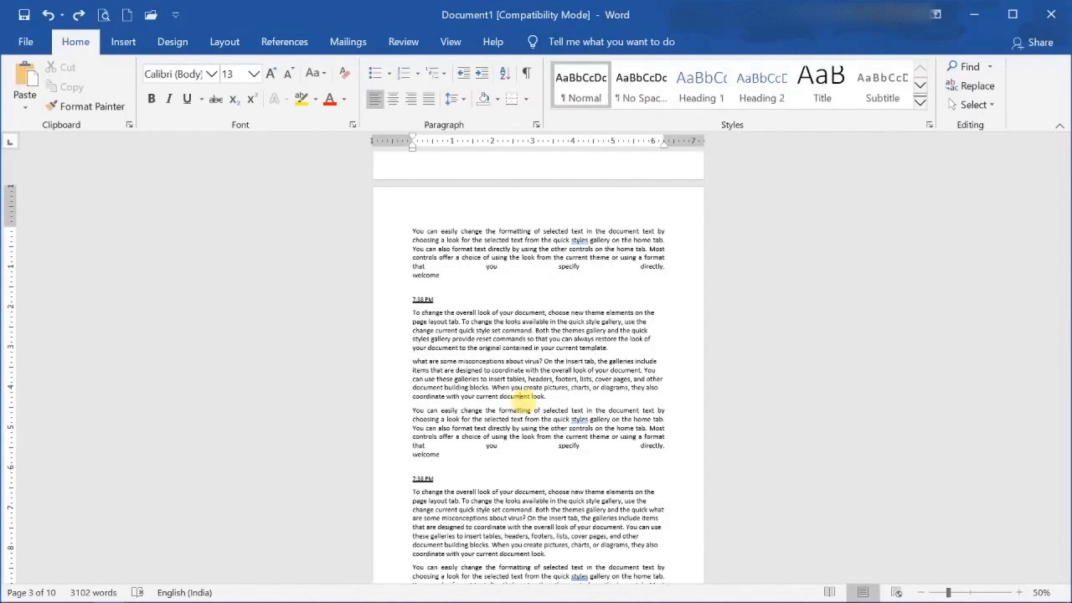
key(ctrl+g)
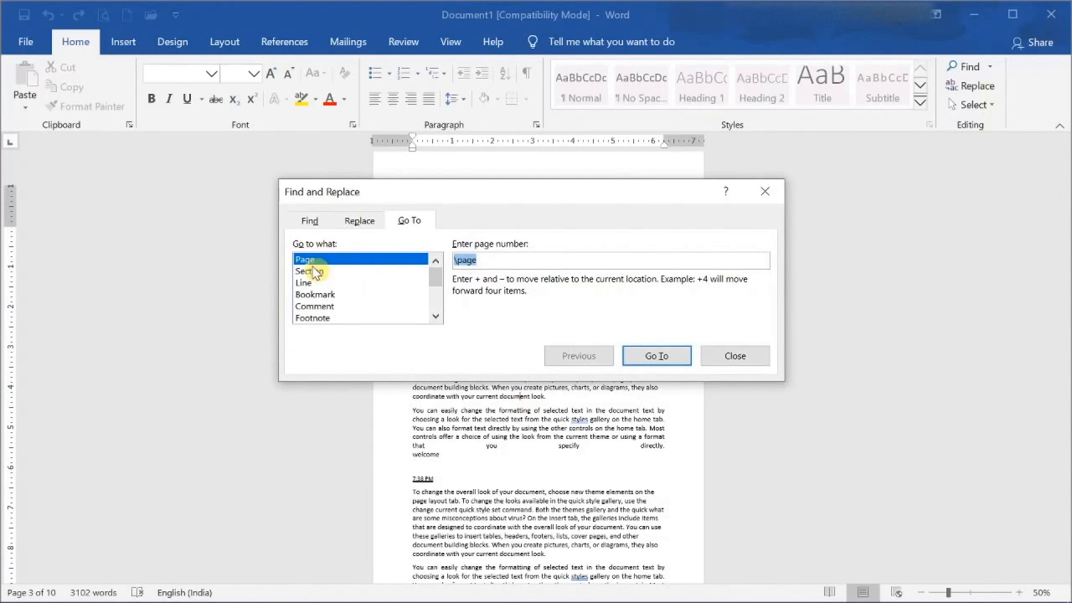
click(485, 260)
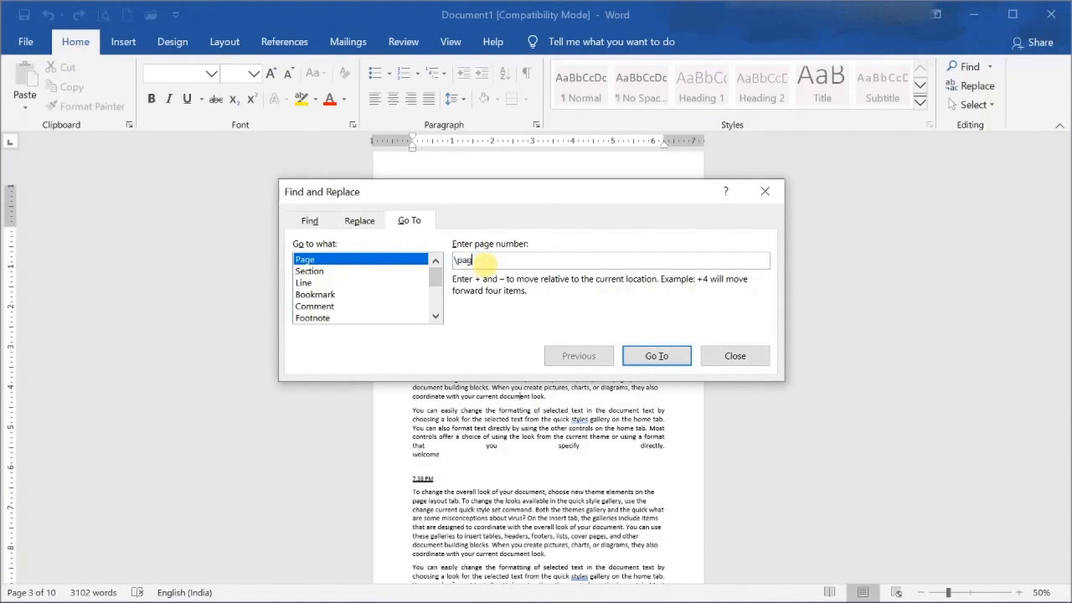
key(BackSpace)
key(BackSpace)
key(BackSpace)
key(BackSpace)
key(BackSpace)
text(\page)
key(Return)
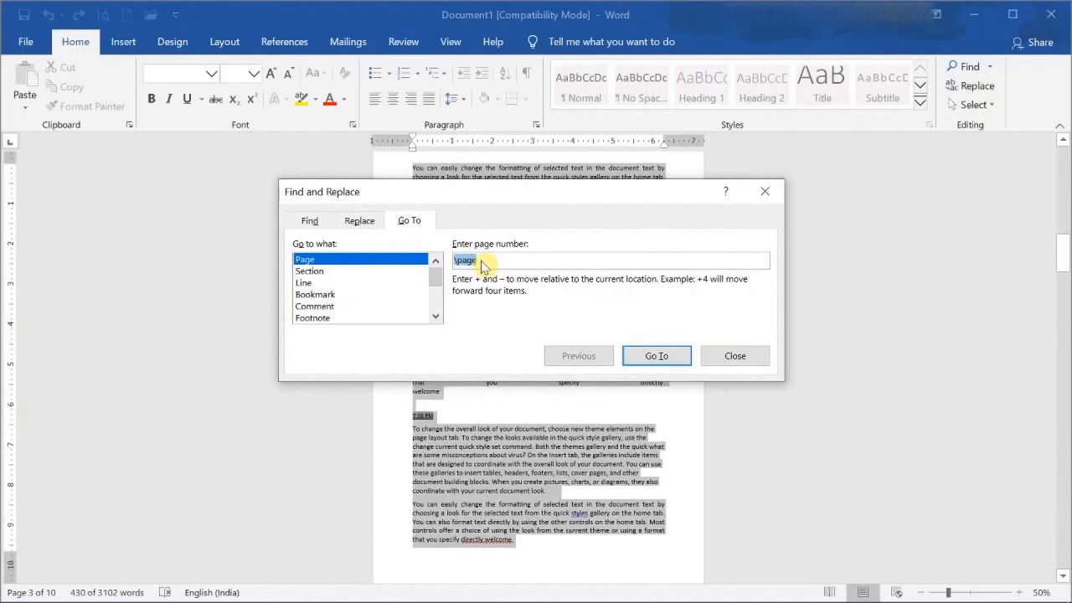
click(726, 360)
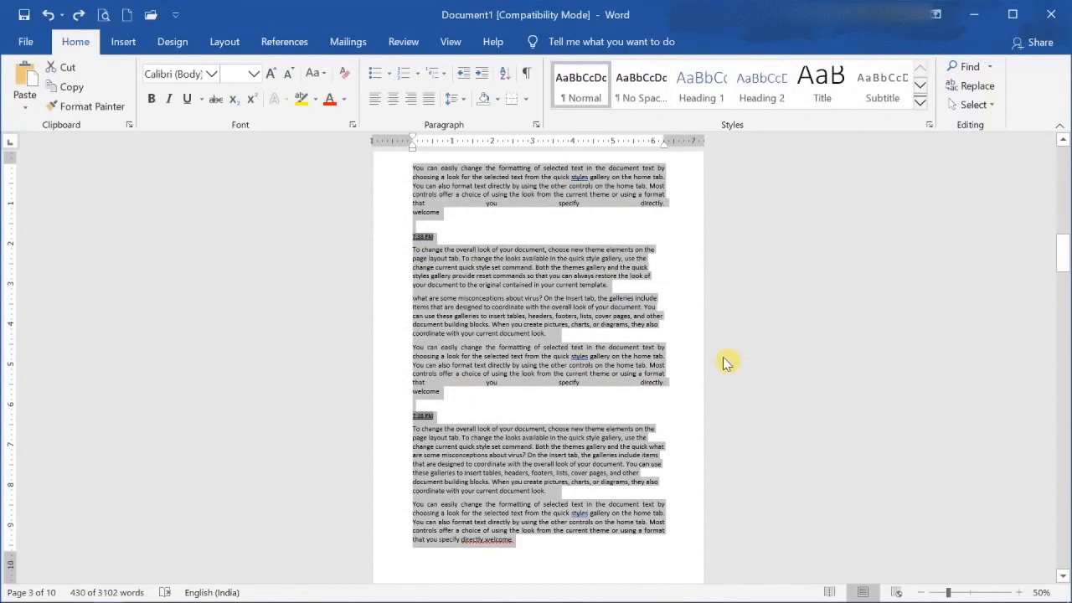
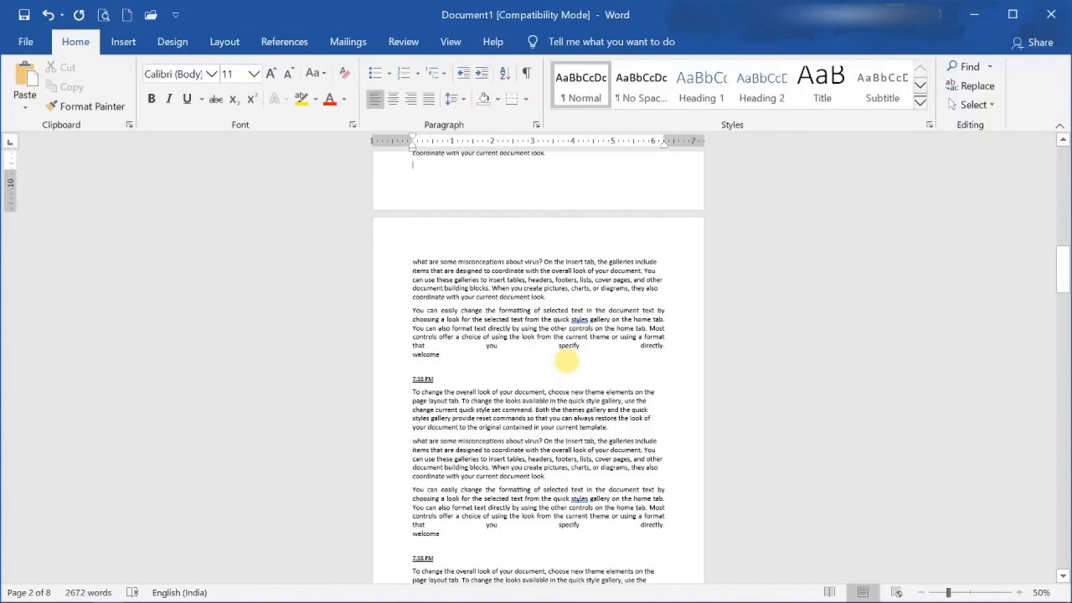
Show the formatting marks and delete the page break on the blank page 6
scroll(566, 360, up, 3)
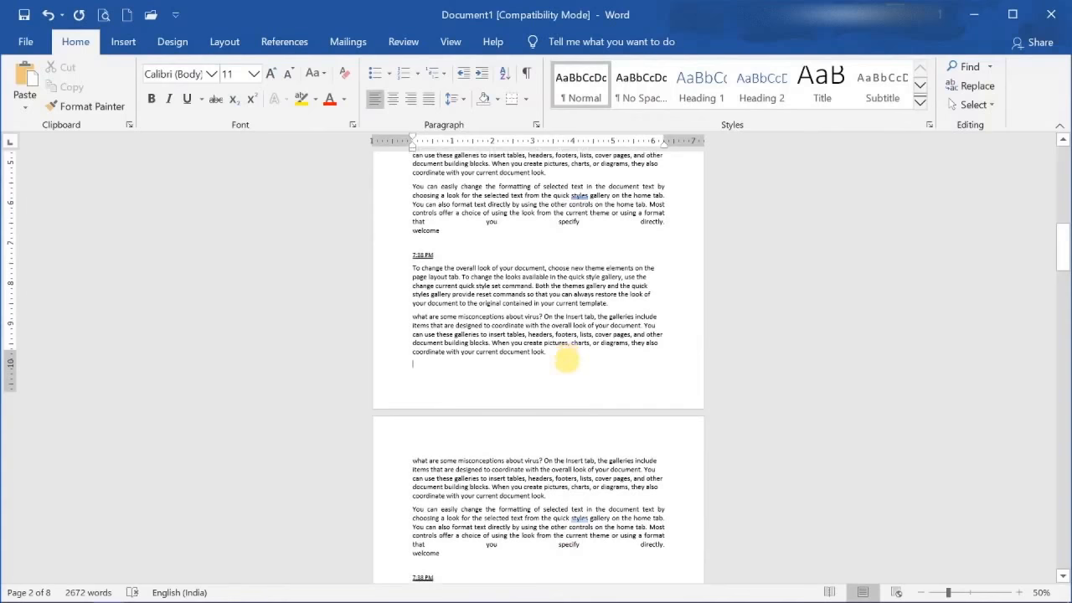
scroll(566, 360, down, 2)
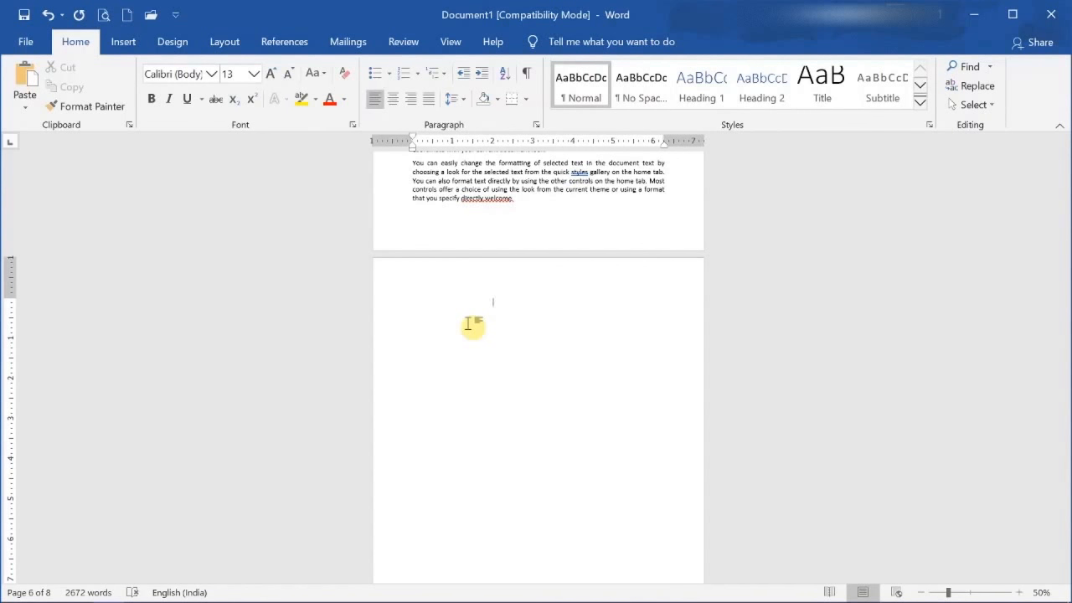
key(ctrl+shift+8)
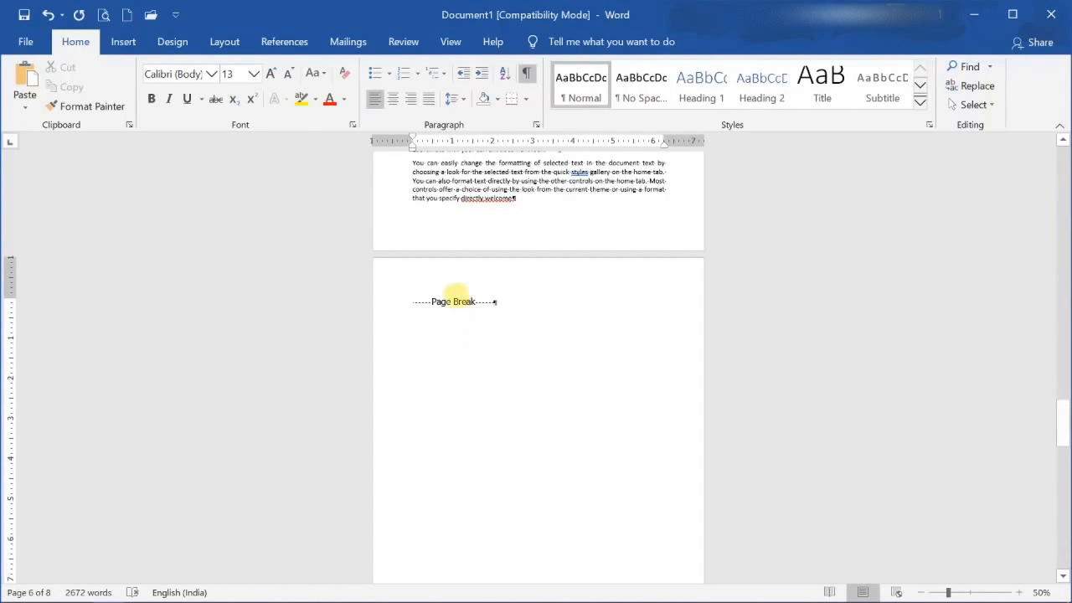
double_click(452, 301)
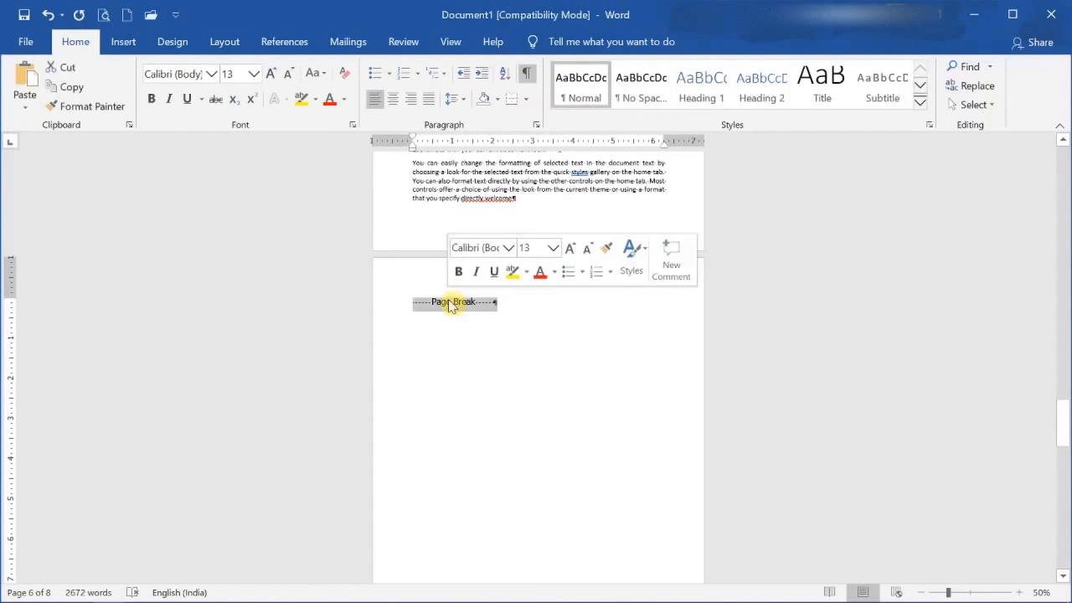
key(Delete)
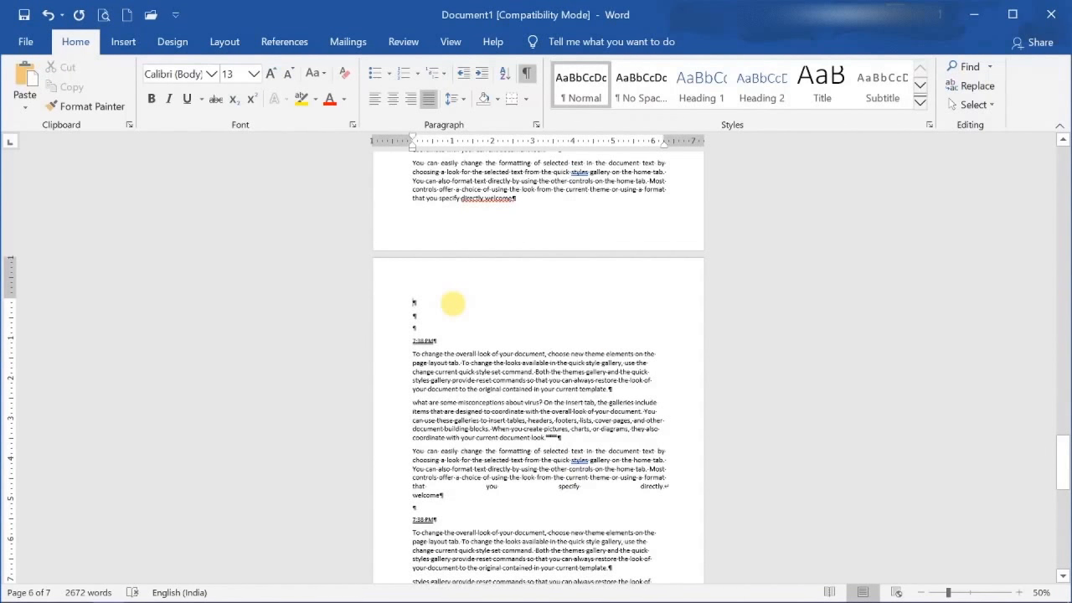
Hide the formatting marks and display the Navigation pane with the page thumbnails
key(ctrl+shift+8)
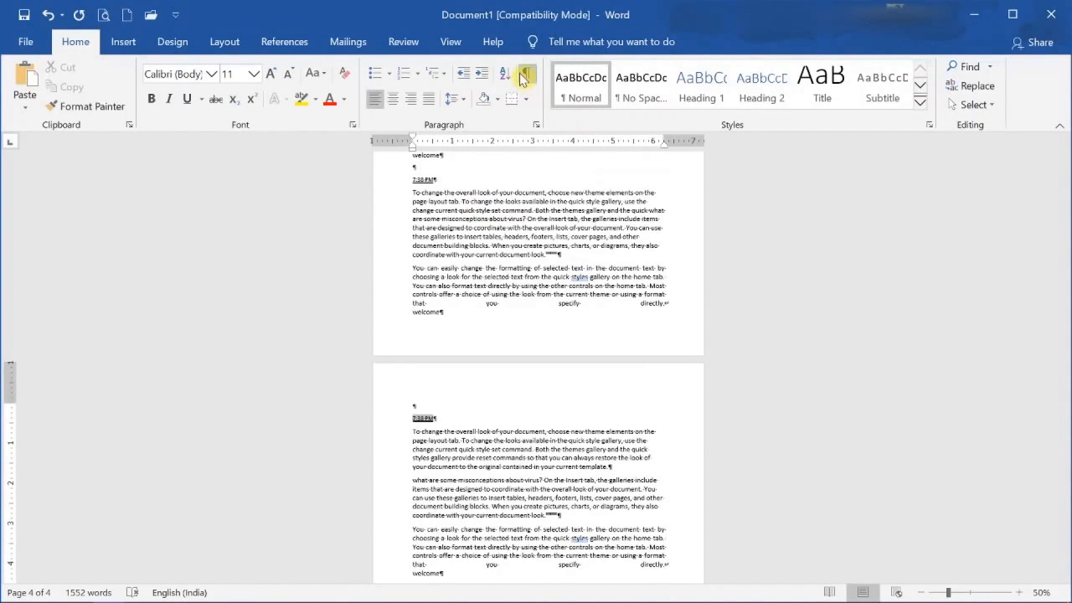
click(526, 75)
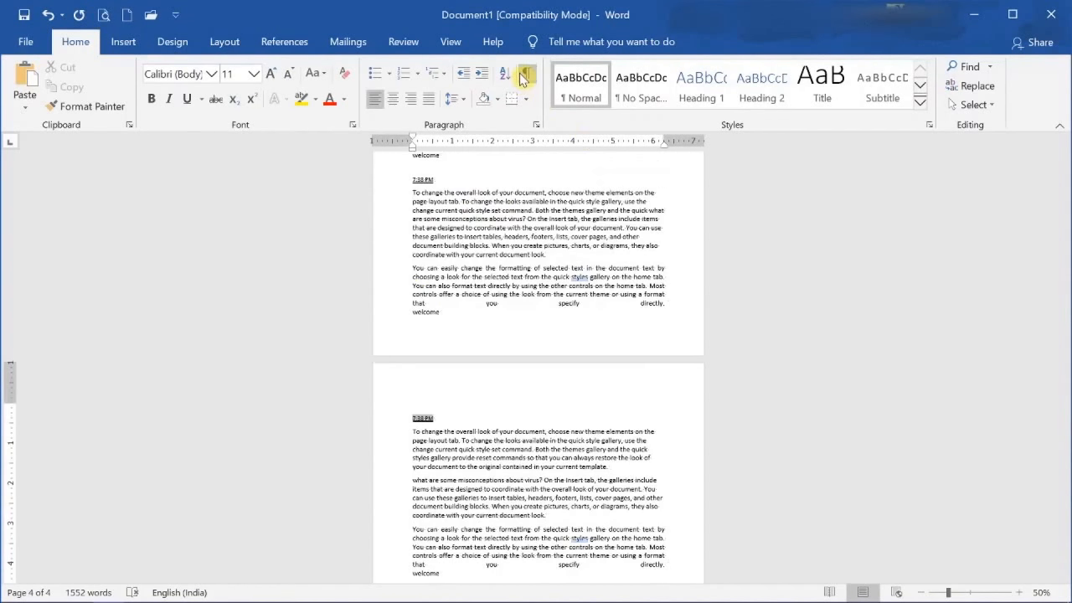
click(451, 46)
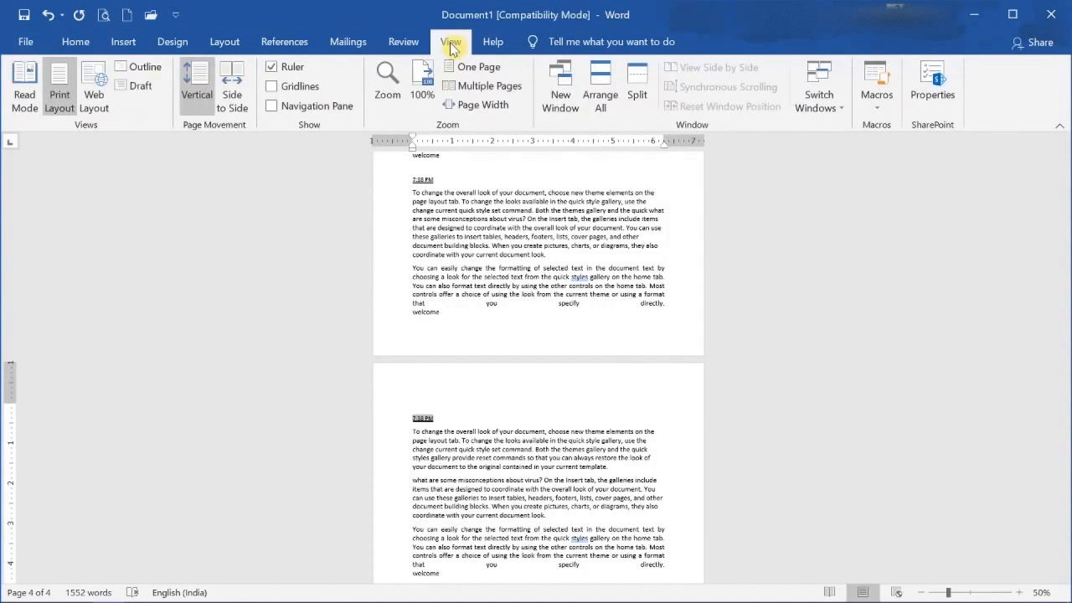
click(323, 115)
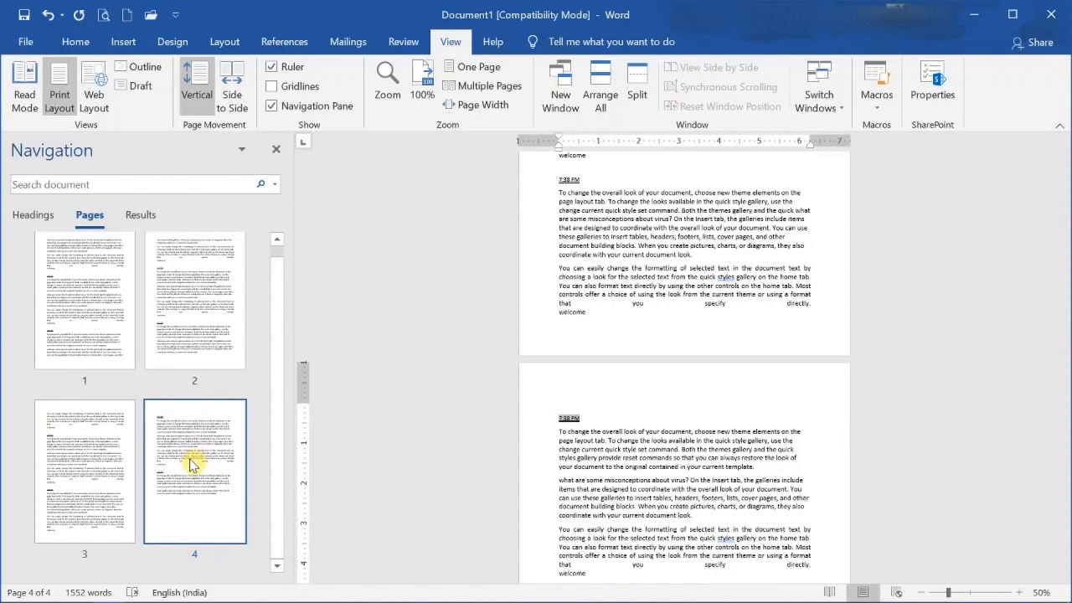
Put a blank page 4 ahead of the last page, and delete that blank page using its page thumbnail
key(ctrl+Return)
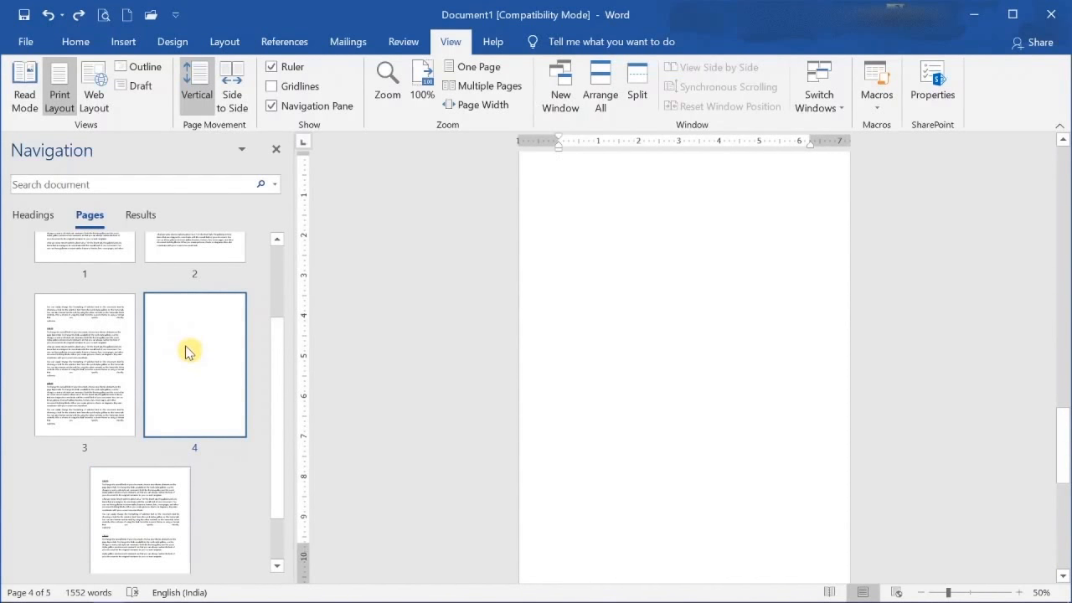
key(BackSpace)
key(BackSpace)
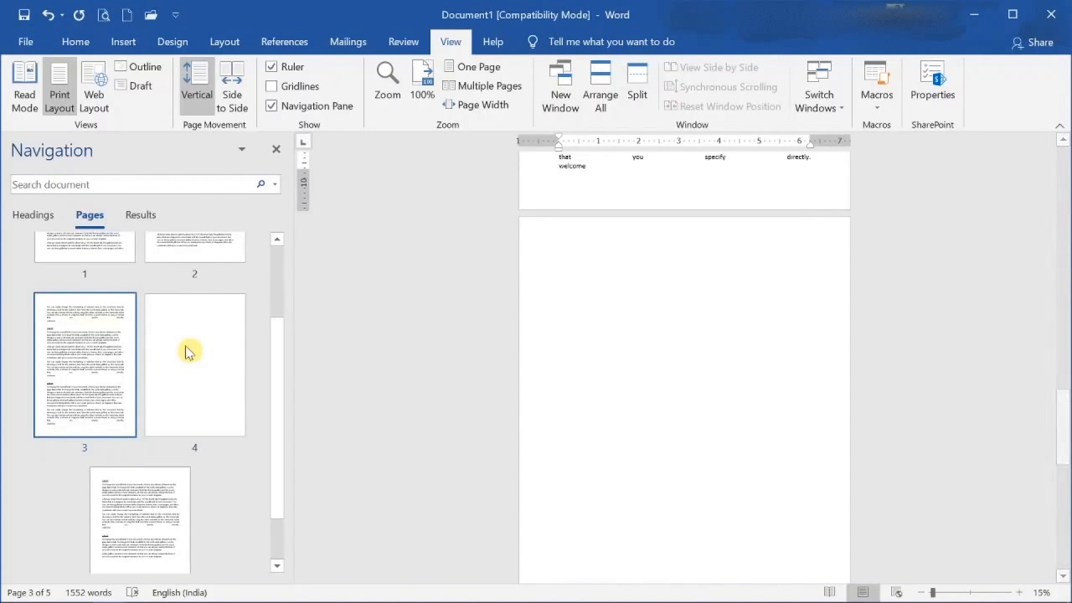
click(190, 350)
key(Delete)
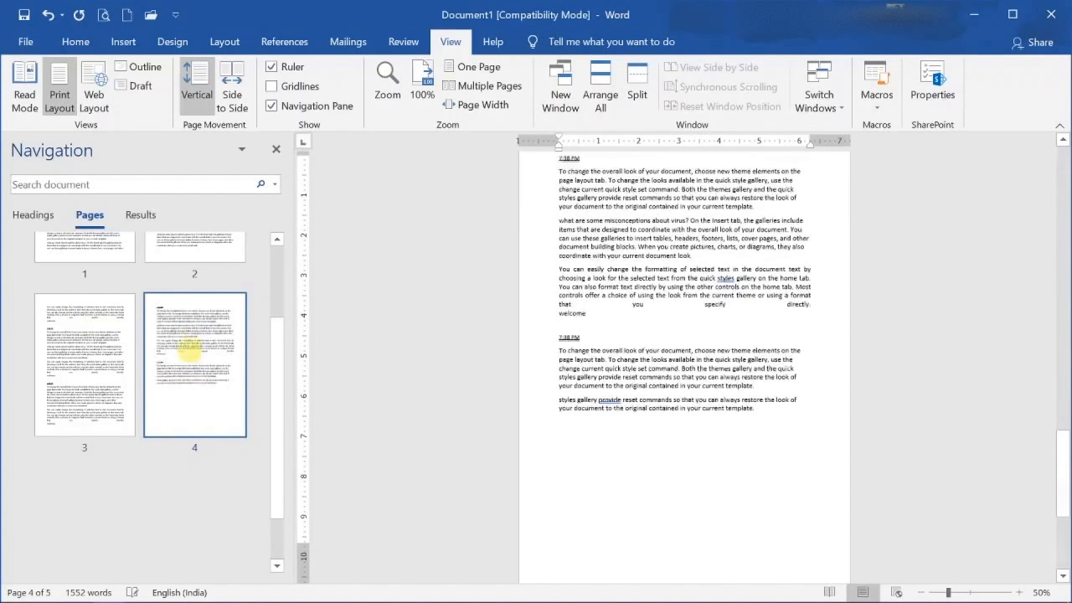